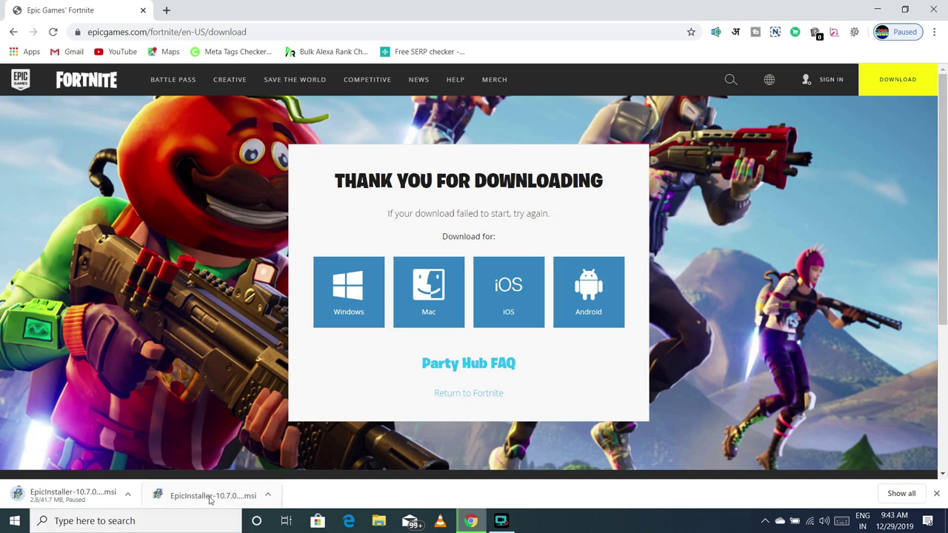
# Step: Open the fully downloaded EpicInstaller .msi file and minimize the browser window
pyautogui.click(269, 496)
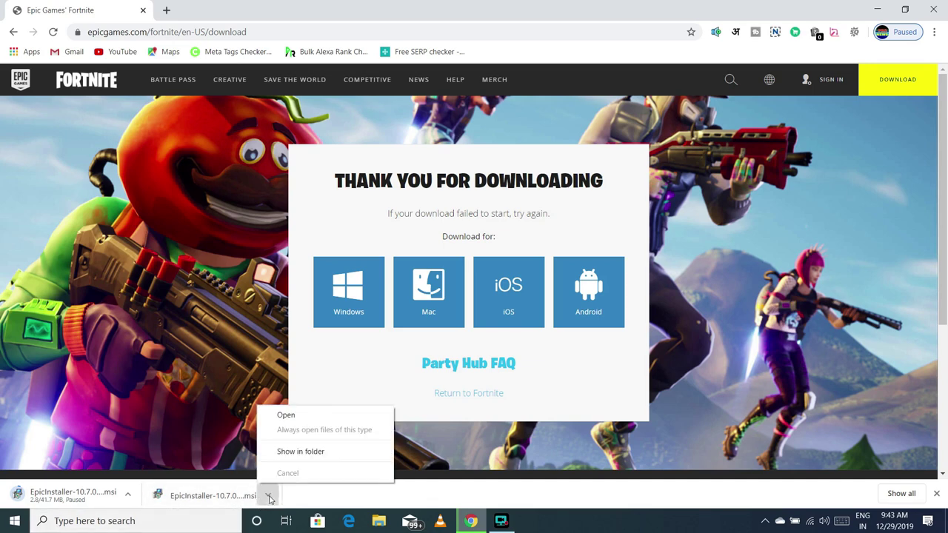
pyautogui.click(300, 417)
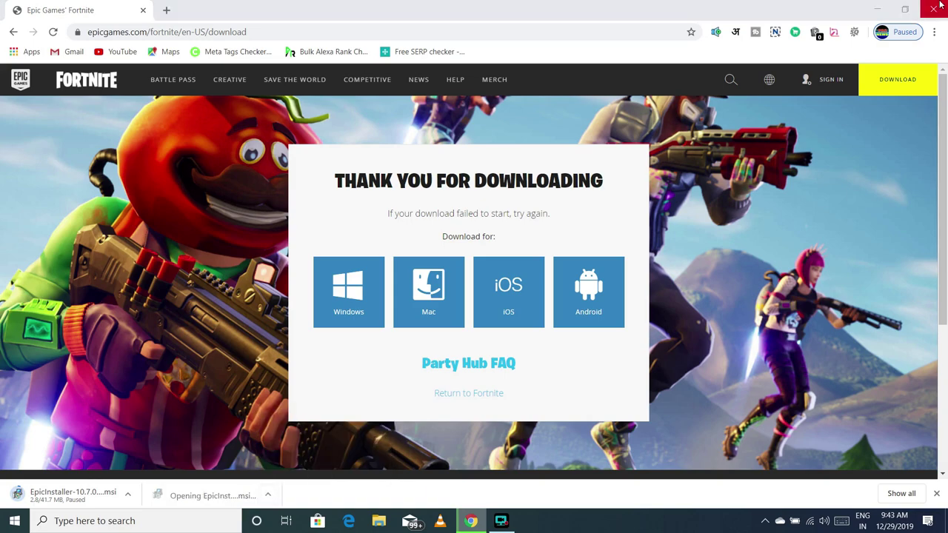
pyautogui.click(876, 10)
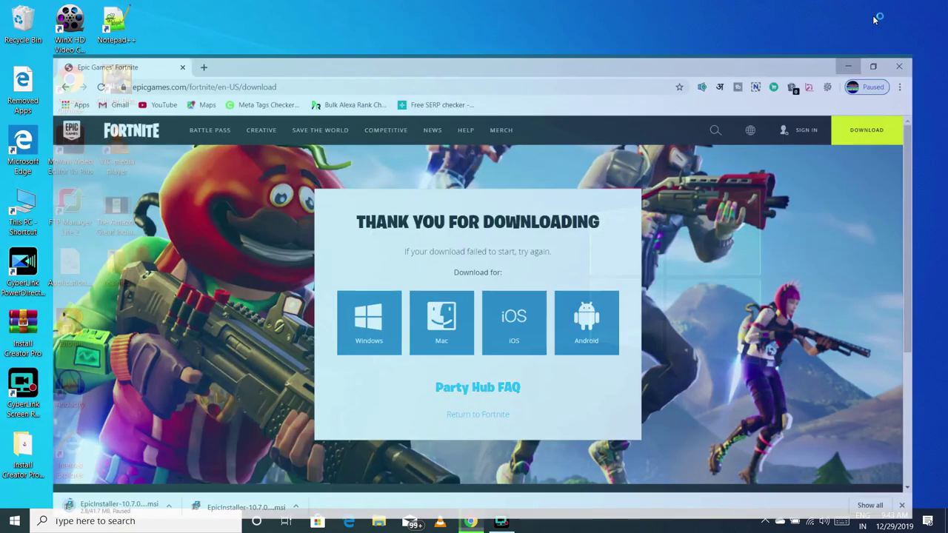
pyautogui.rightClick(351, 154)
pyautogui.click(385, 192)
pyautogui.rightClick(302, 150)
pyautogui.click(340, 186)
pyautogui.rightClick(280, 149)
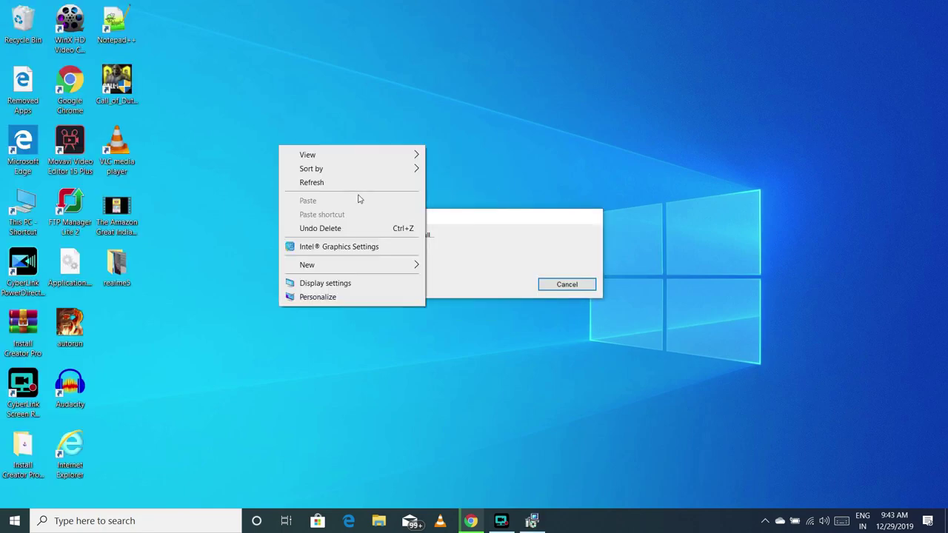
pyautogui.click(340, 181)
pyautogui.rightClick(316, 102)
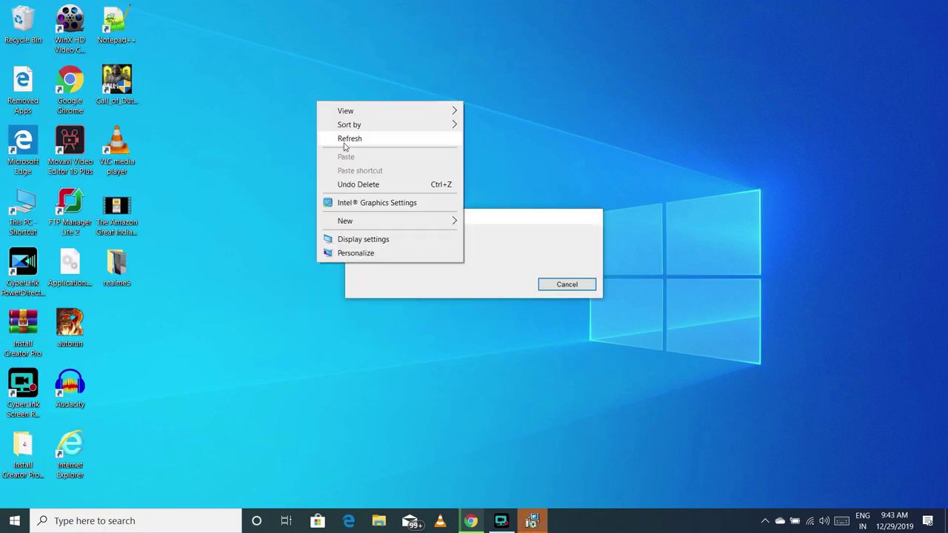
pyautogui.click(346, 140)
pyautogui.rightClick(299, 88)
pyautogui.rightClick(279, 65)
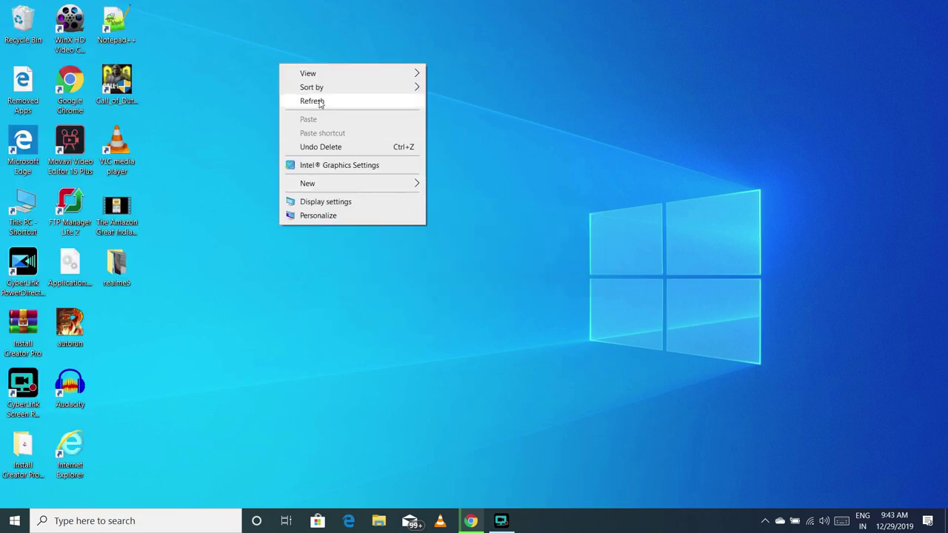
pyautogui.click(319, 101)
pyautogui.rightClick(268, 69)
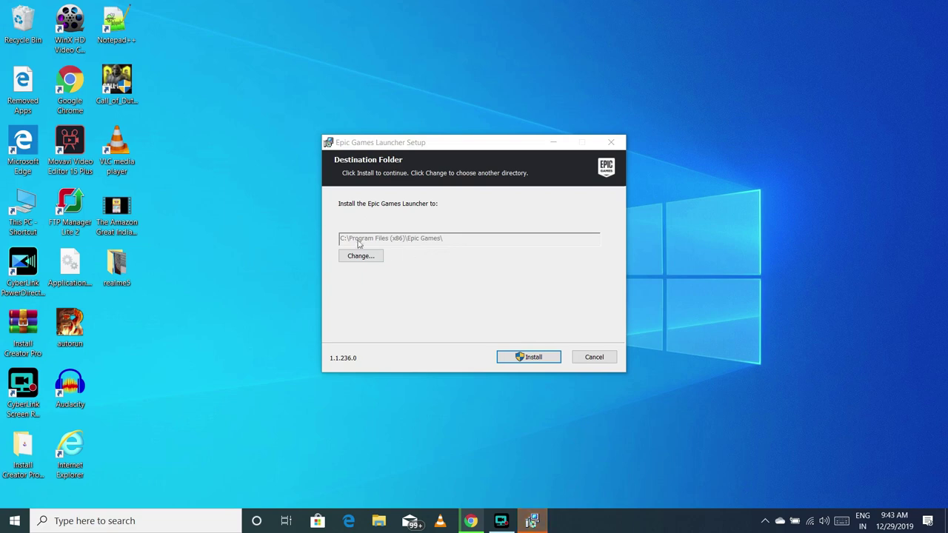
# Step: Install the Epic Games Launcher to C:\Program Files (x86)\Epic Games\ and exit Chrome despite its pending download
pyautogui.click(521, 356)
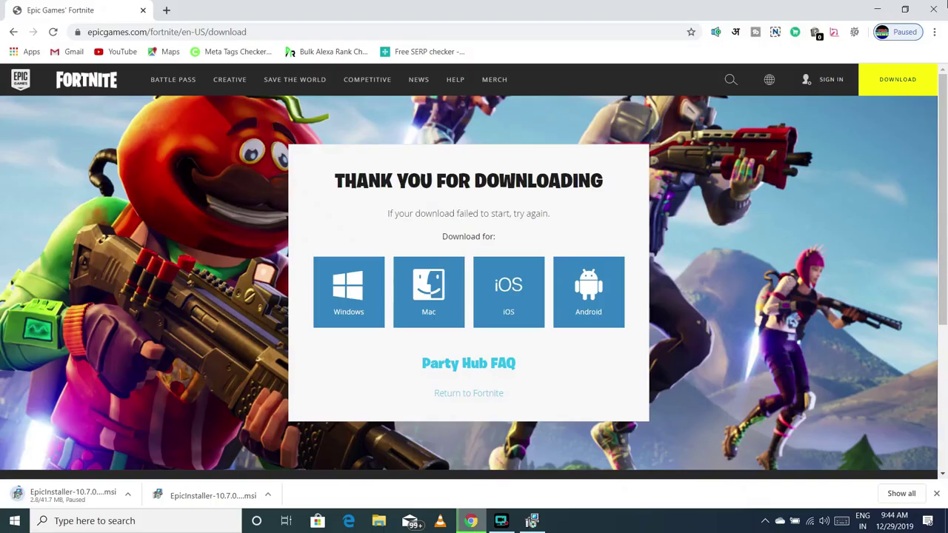
pyautogui.click(933, 10)
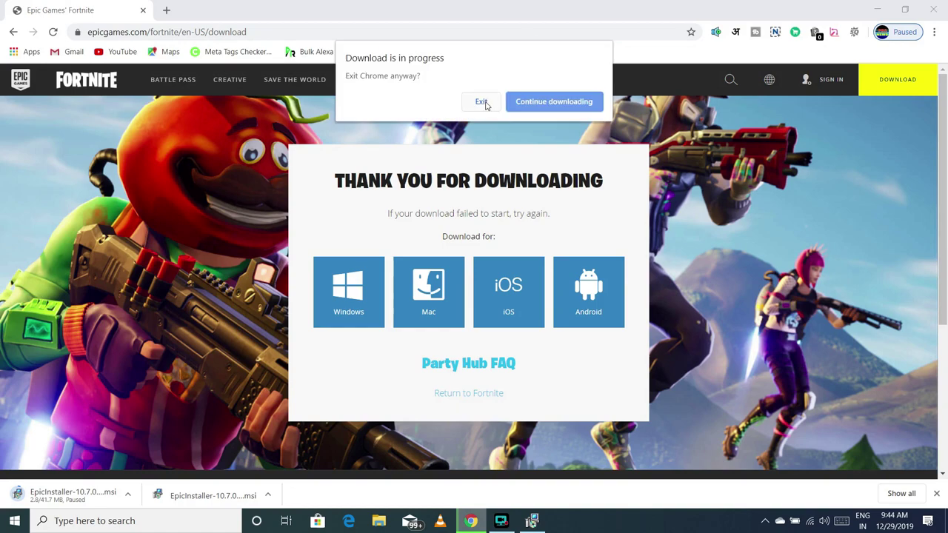
pyautogui.click(482, 102)
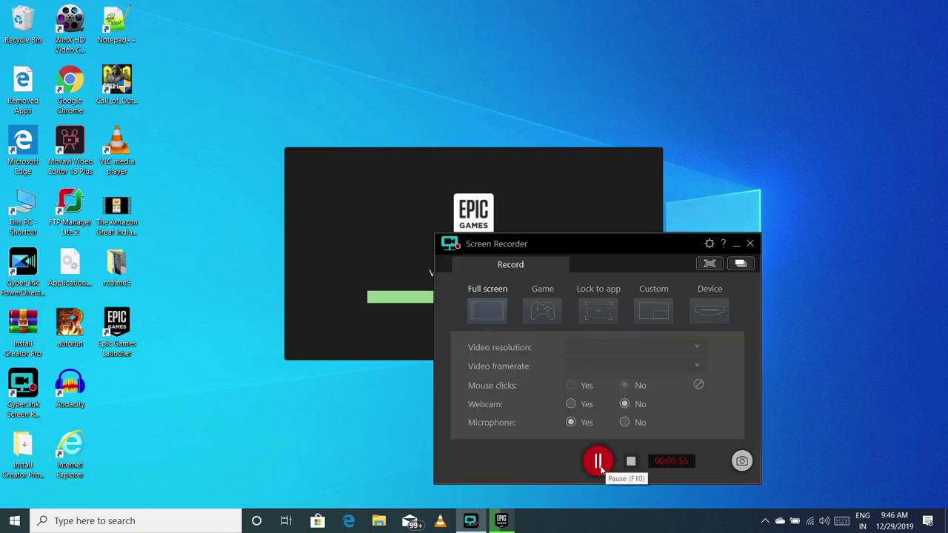
pyautogui.click(601, 462)
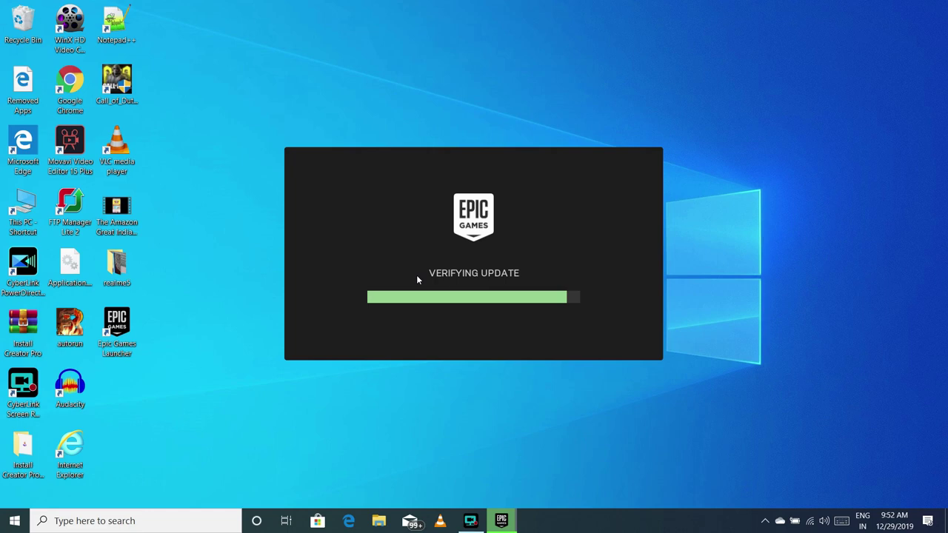
pyautogui.rightClick(766, 170)
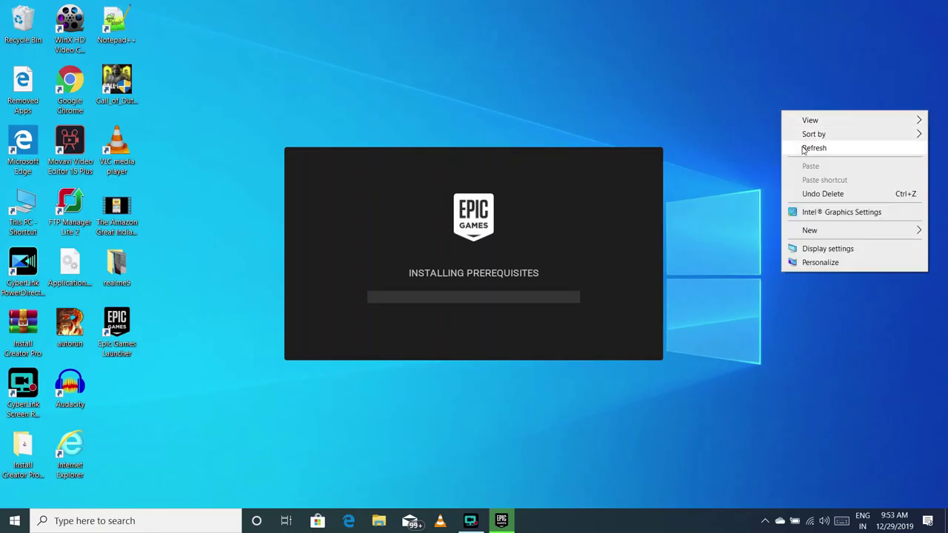
pyautogui.click(805, 148)
pyautogui.rightClick(724, 74)
pyautogui.click(753, 113)
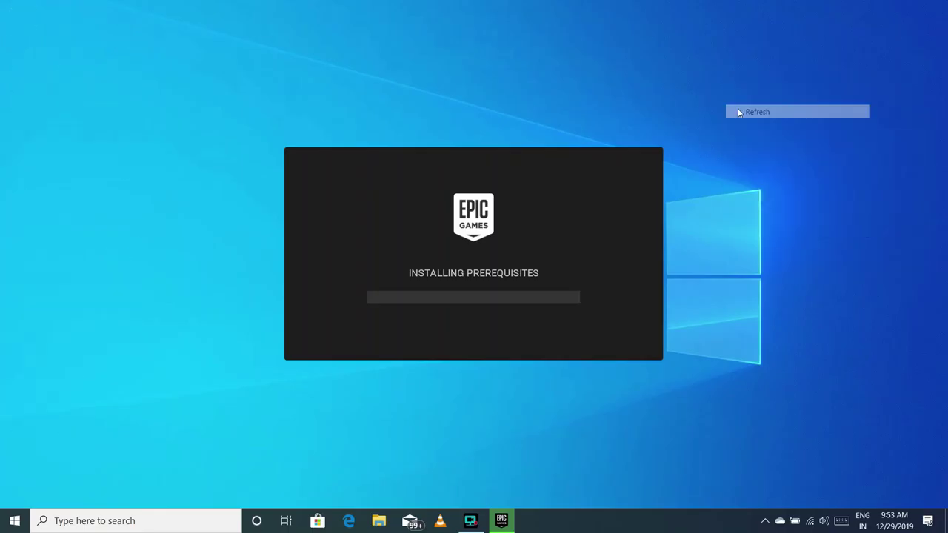
pyautogui.rightClick(699, 99)
pyautogui.click(742, 137)
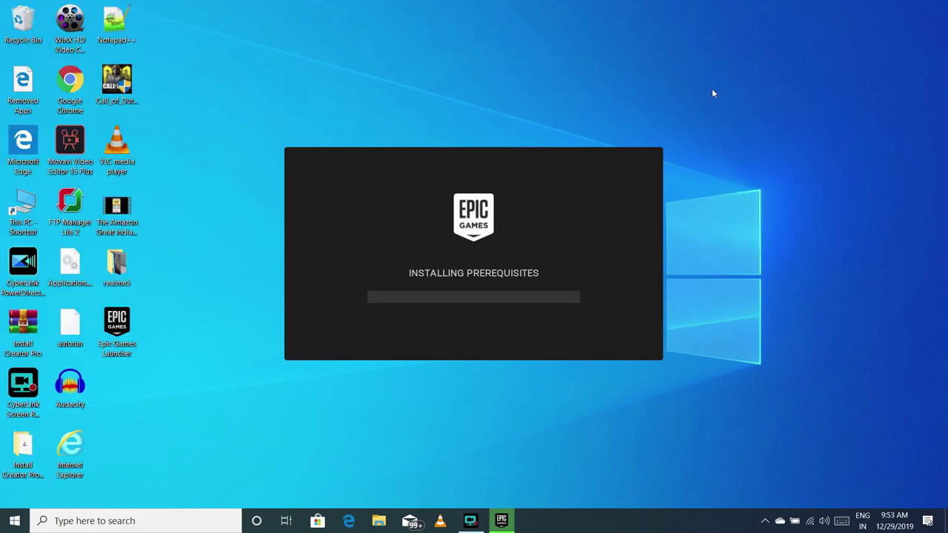
pyautogui.rightClick(712, 88)
pyautogui.click(758, 126)
pyautogui.rightClick(723, 77)
pyautogui.click(755, 115)
pyautogui.rightClick(721, 75)
pyautogui.click(753, 119)
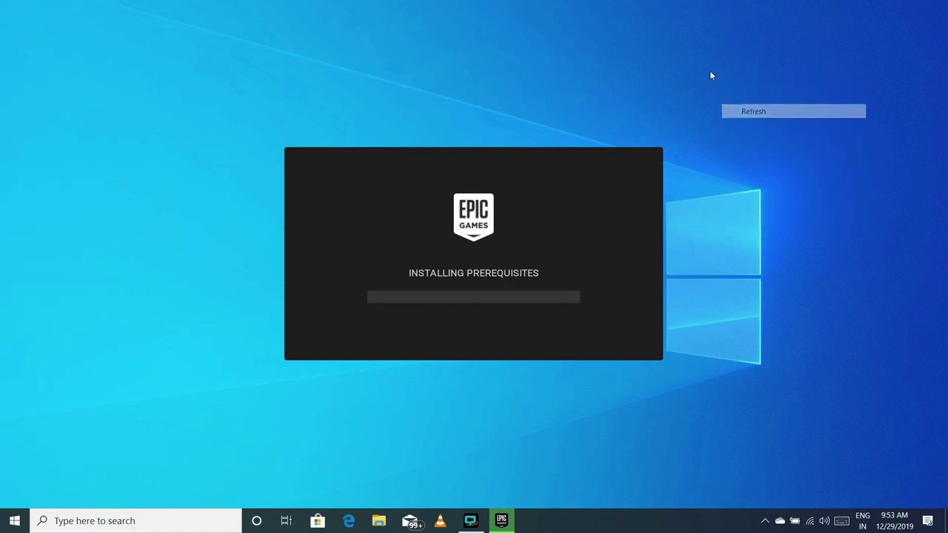
pyautogui.rightClick(703, 69)
pyautogui.click(753, 109)
pyautogui.rightClick(761, 73)
pyautogui.click(783, 113)
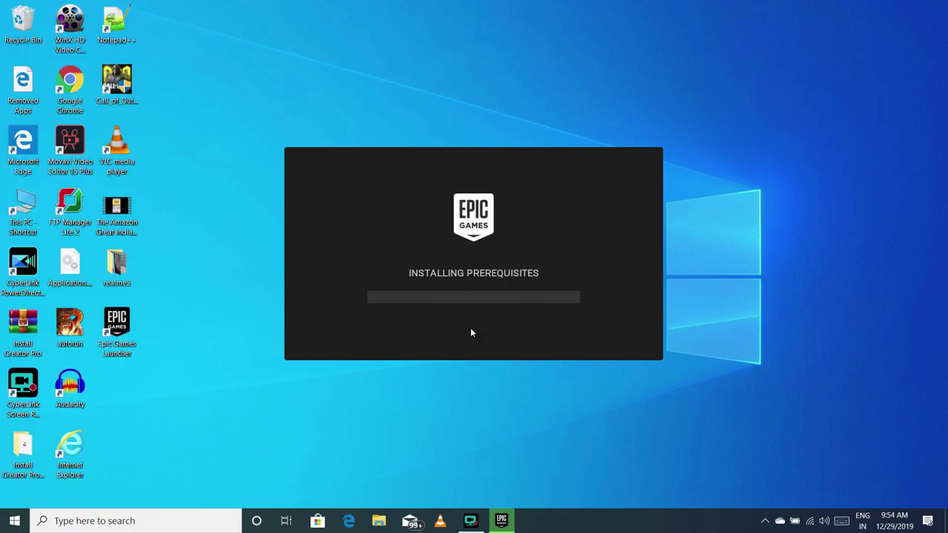
pyautogui.click(471, 521)
pyautogui.click(599, 460)
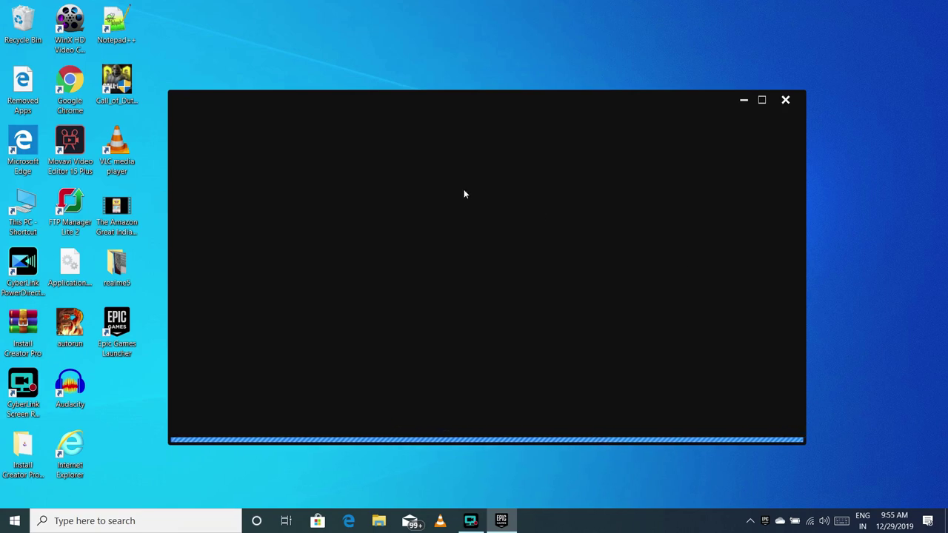
pyautogui.rightClick(878, 201)
pyautogui.click(861, 237)
pyautogui.rightClick(863, 193)
pyautogui.click(870, 231)
pyautogui.rightClick(867, 217)
pyautogui.click(865, 253)
pyautogui.rightClick(858, 189)
pyautogui.click(866, 225)
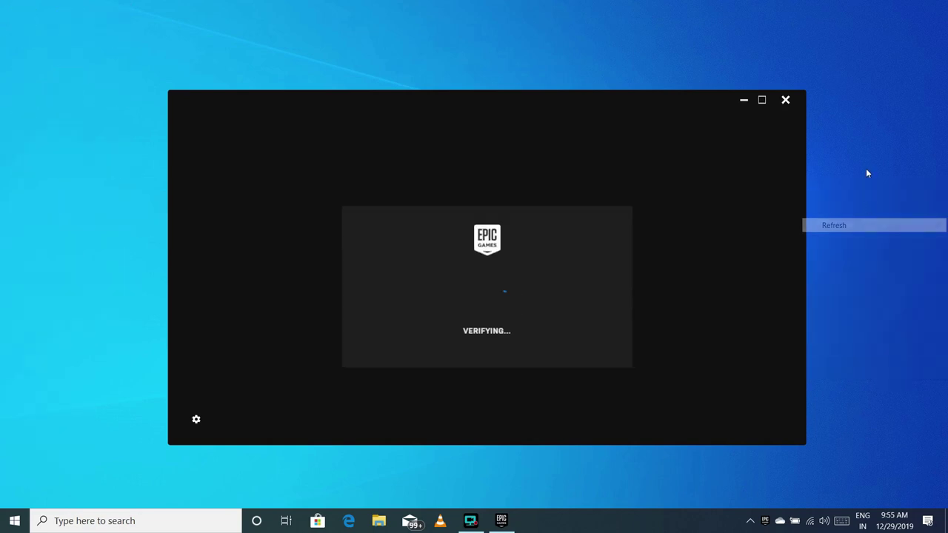
pyautogui.rightClick(863, 168)
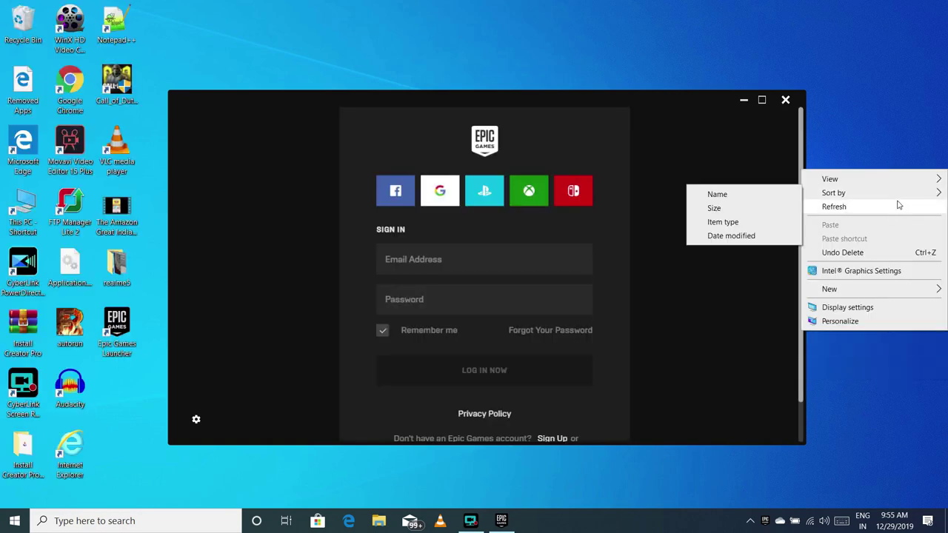
pyautogui.click(900, 208)
pyautogui.rightClick(865, 159)
pyautogui.click(867, 196)
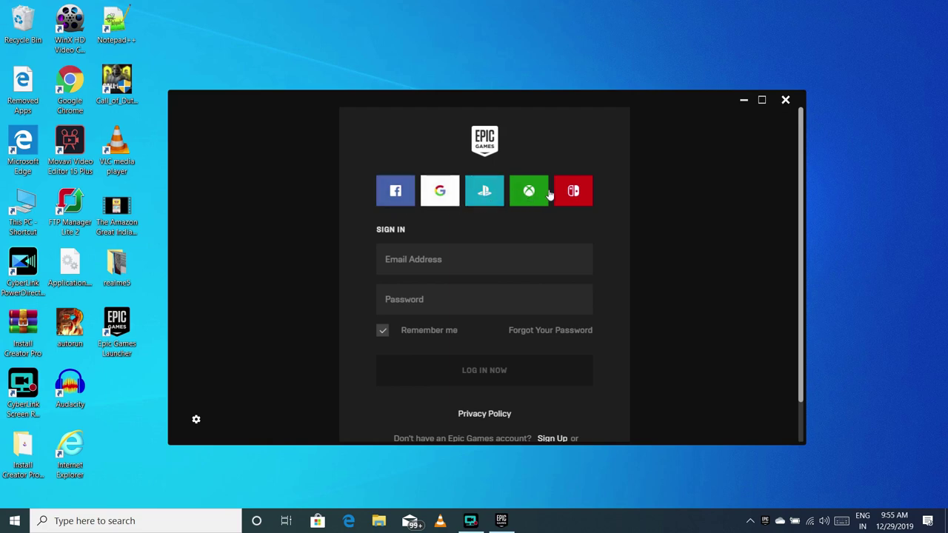
pyautogui.scroll(-1, 526, 317)
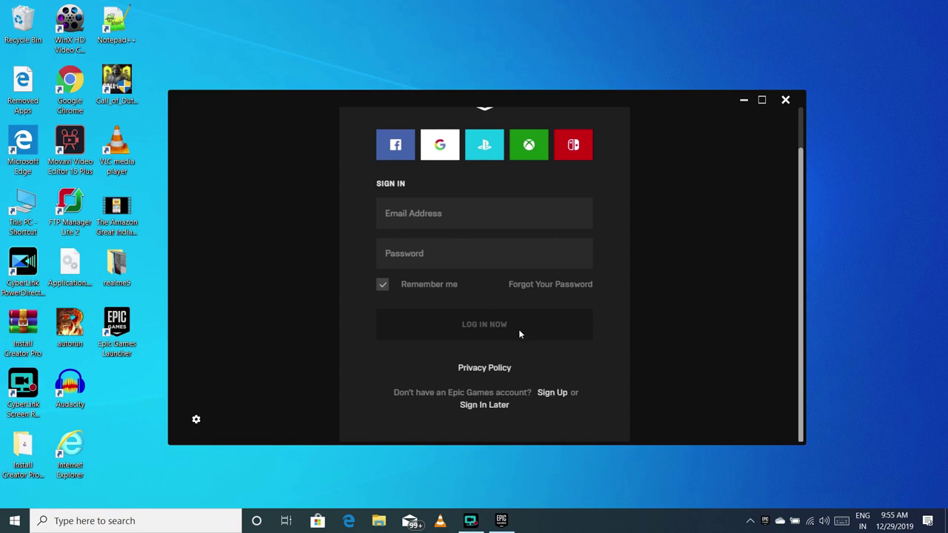
pyautogui.scroll(1, 518, 329)
pyautogui.click(470, 520)
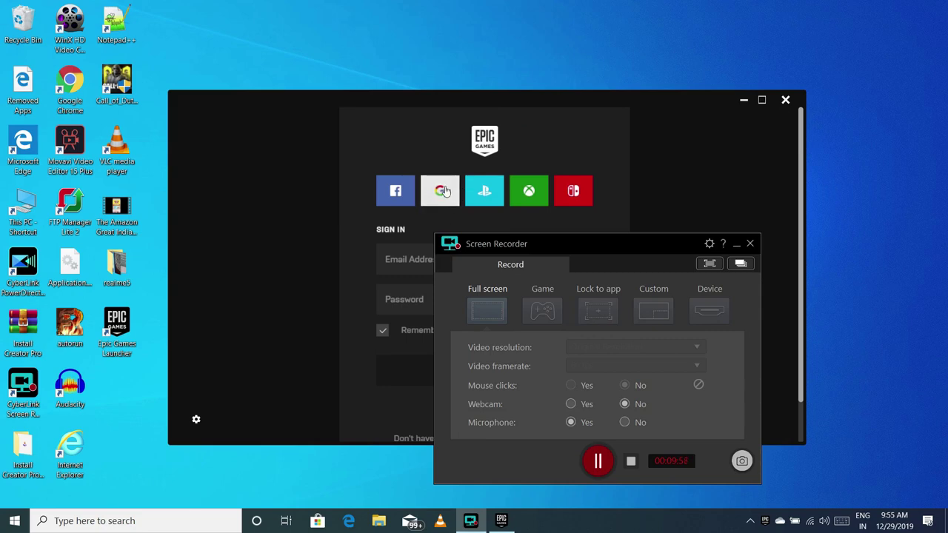
pyautogui.click(599, 460)
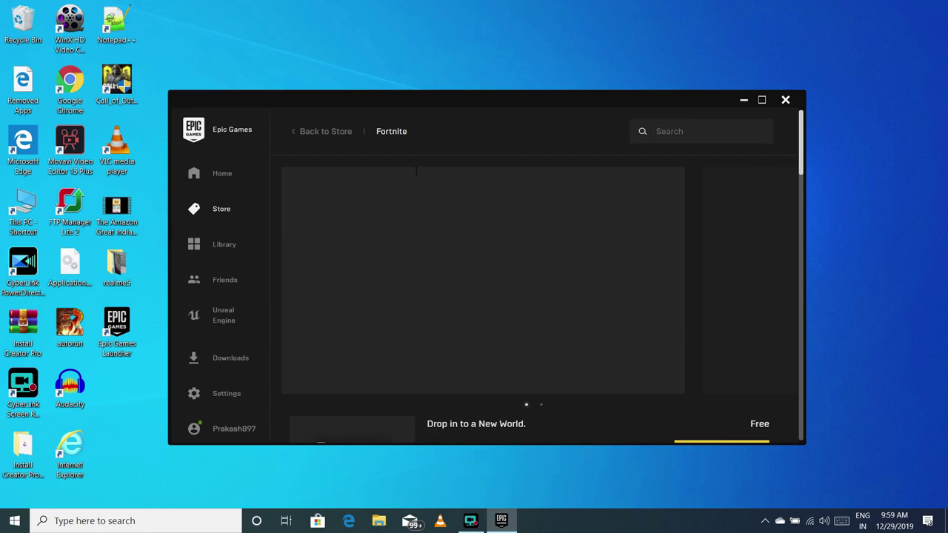
# Step: Examine Fortnite's store page, including the game description and the minimum and recommended Windows specifications
pyautogui.scroll(-3, 465, 252)
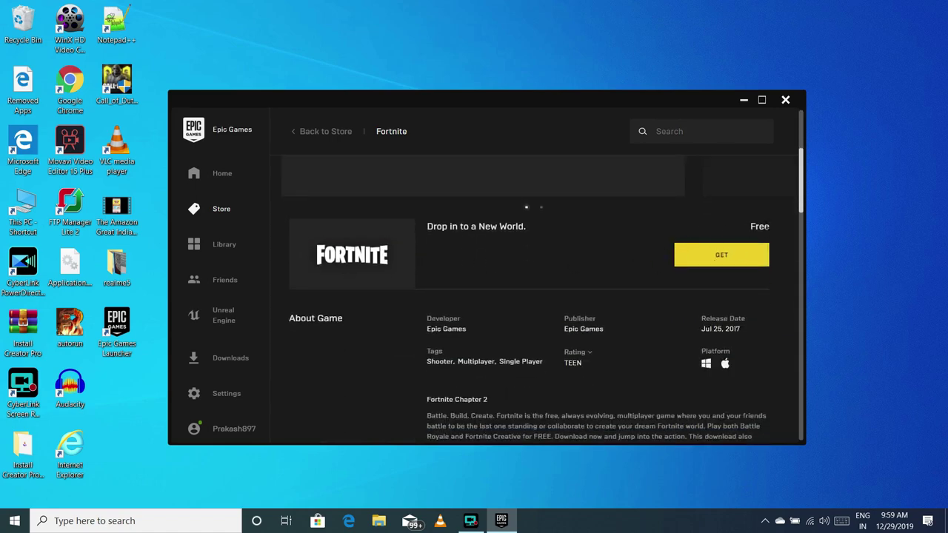
pyautogui.scroll(-6, 517, 274)
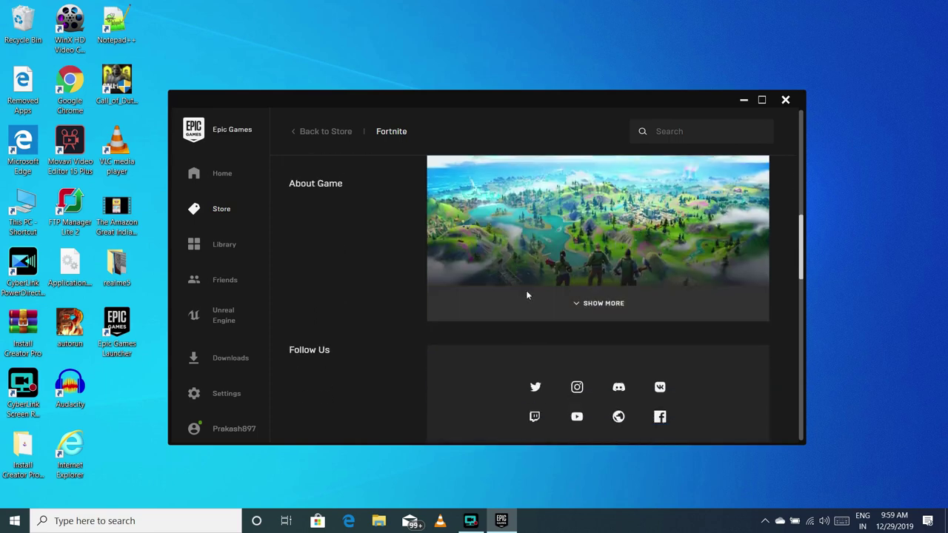
pyautogui.scroll(-3, 581, 296)
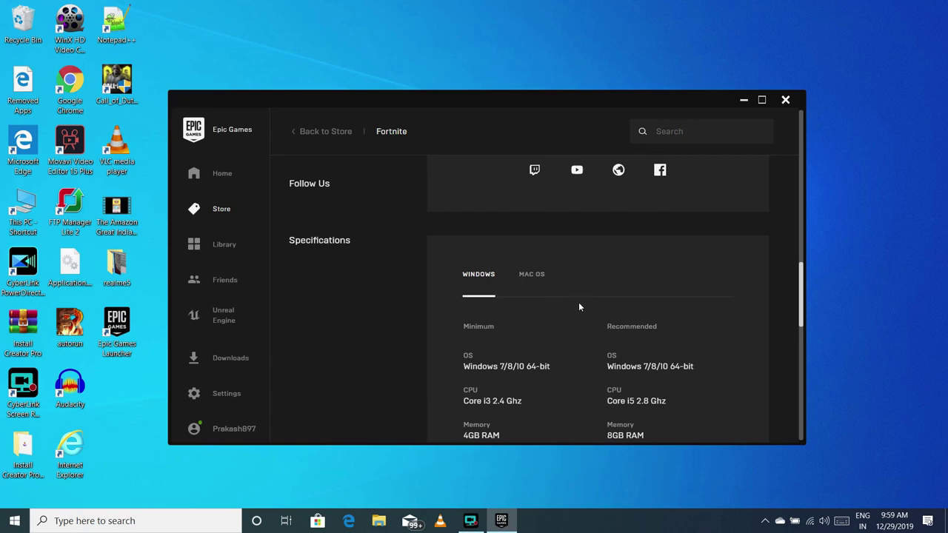
pyautogui.scroll(-2, 580, 307)
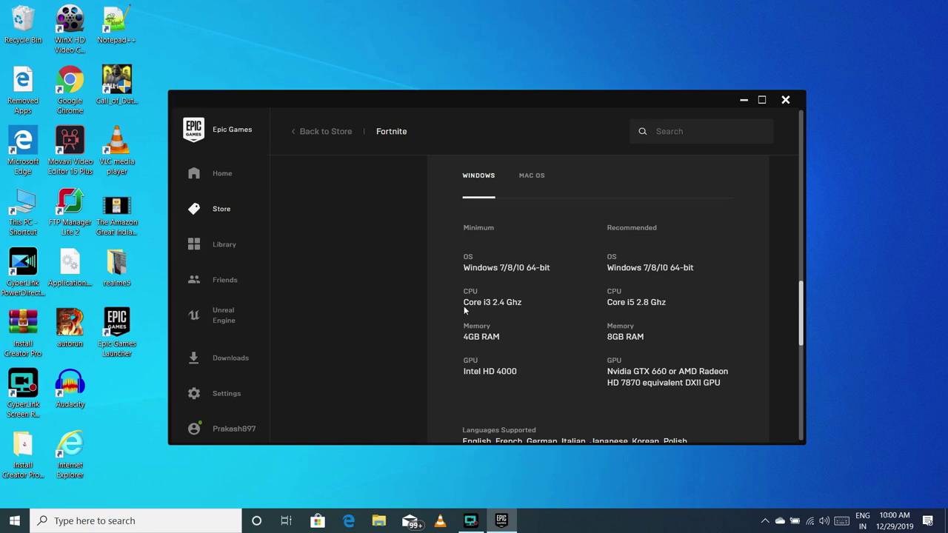
pyautogui.scroll(1, 472, 245)
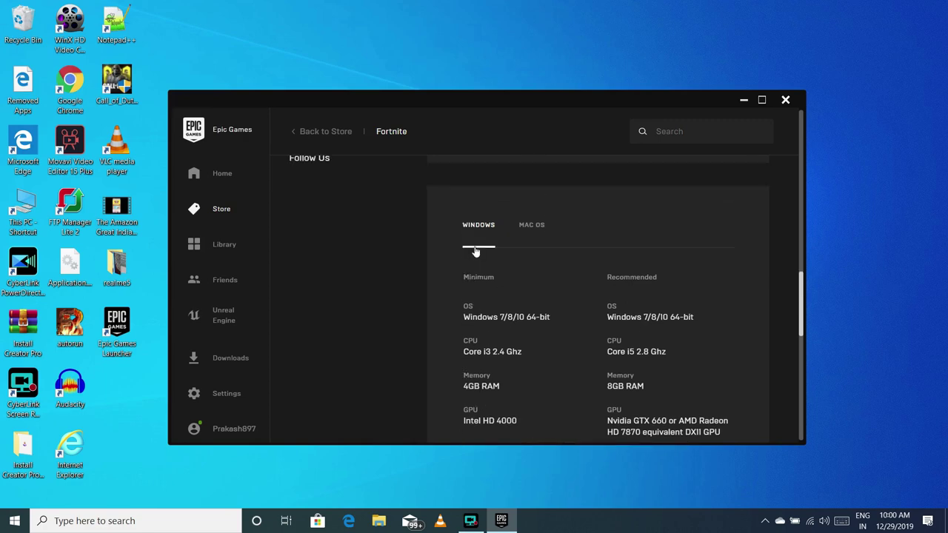
pyautogui.scroll(-2, 473, 245)
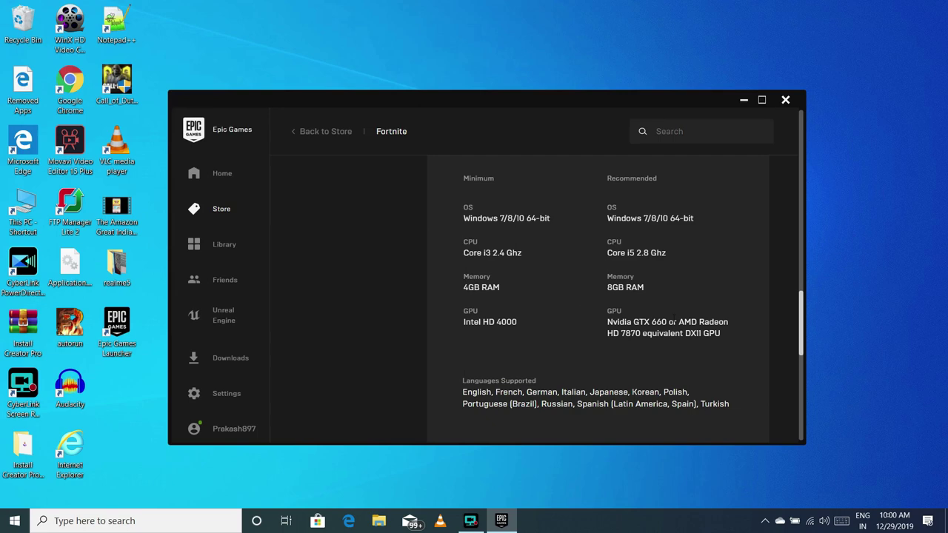
pyautogui.scroll(2, 487, 355)
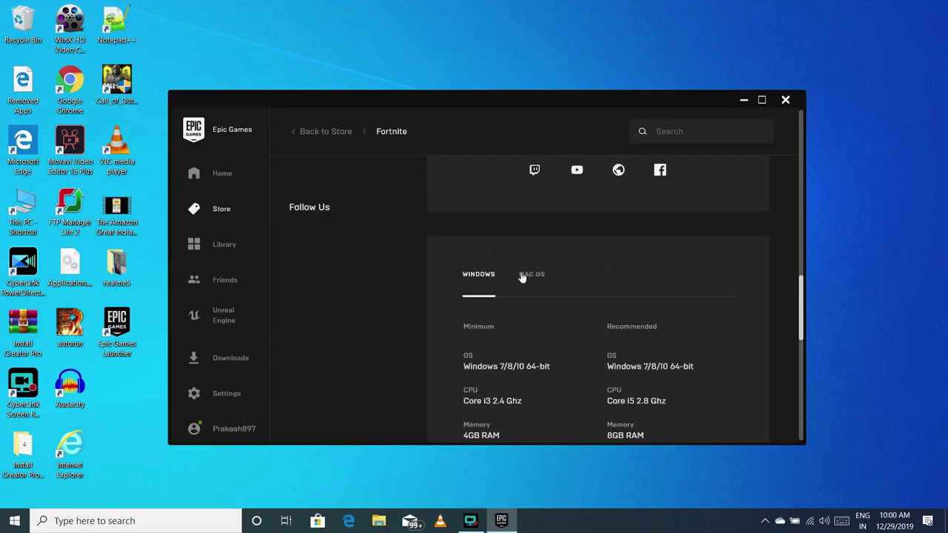
pyautogui.scroll(5, 491, 314)
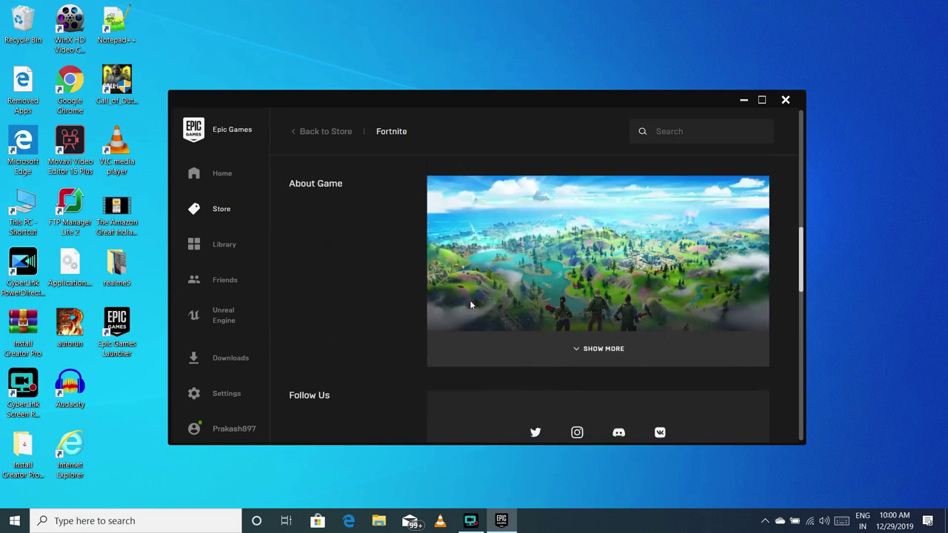
pyautogui.scroll(5, 542, 295)
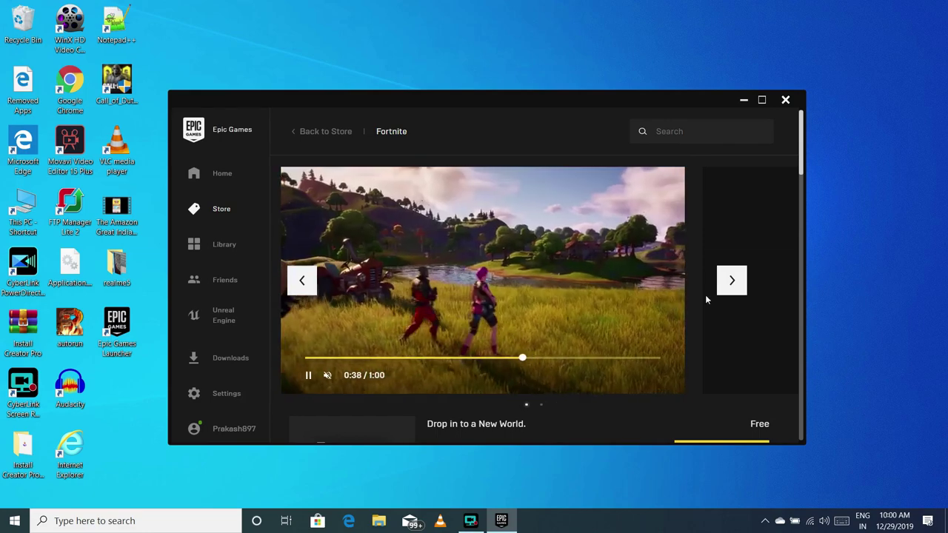
# Step: Pause the Fortnite trailer and request the free game from its store page
pyautogui.scroll(-1, 635, 297)
pyautogui.scroll(-1, 634, 296)
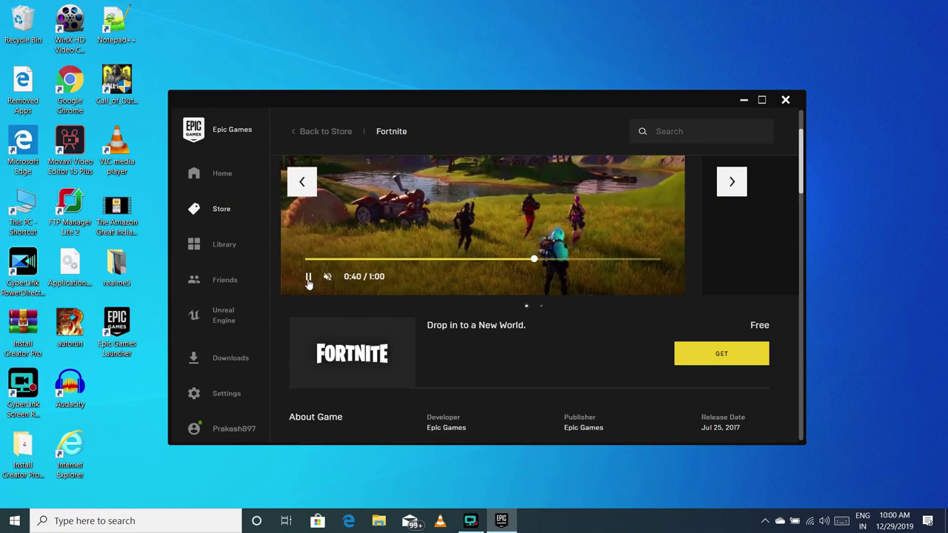
pyautogui.click(309, 277)
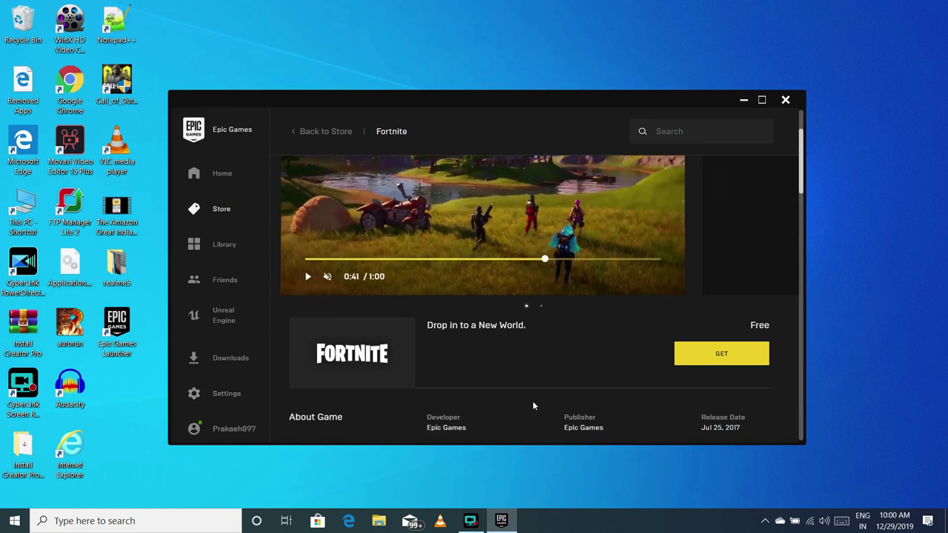
pyautogui.click(692, 354)
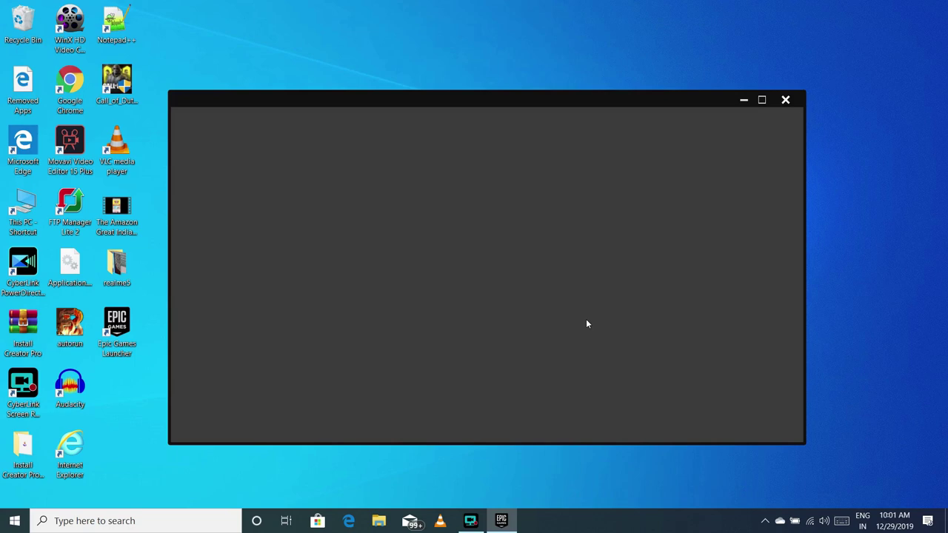
# Step: Place the USD$0.00 order for Fortnite at checkout
pyautogui.click(472, 520)
pyautogui.click(474, 521)
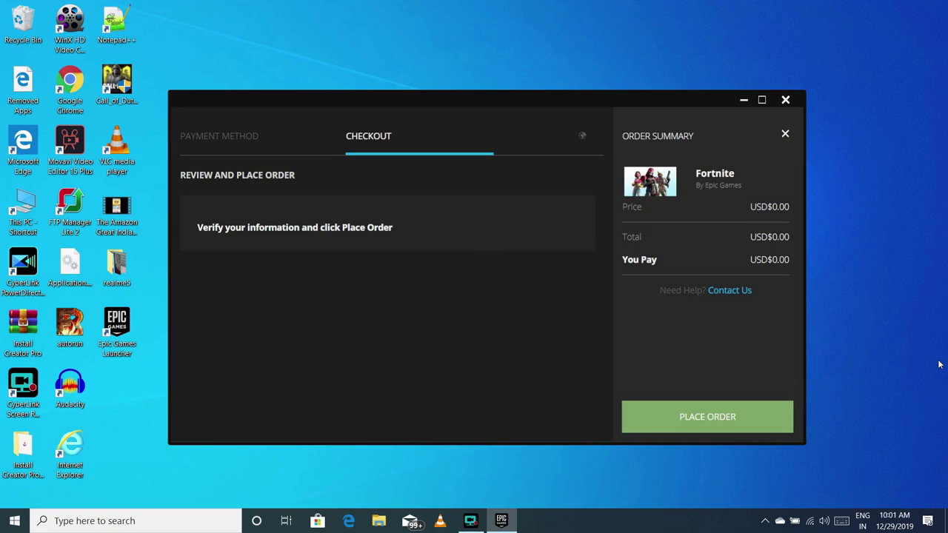
pyautogui.click(697, 427)
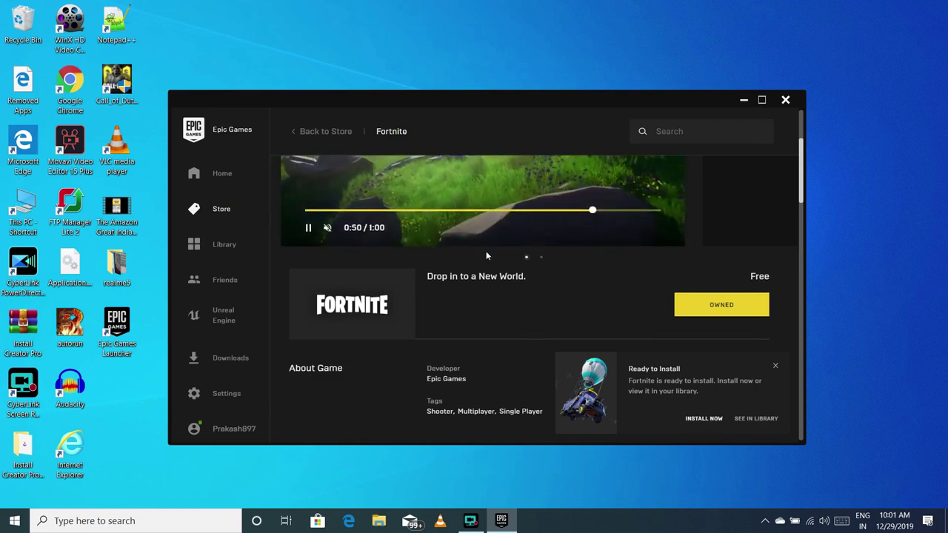
# Step: Pause the Fortnite trailer on the store page and start installing the newly owned game
pyautogui.scroll(2, 486, 256)
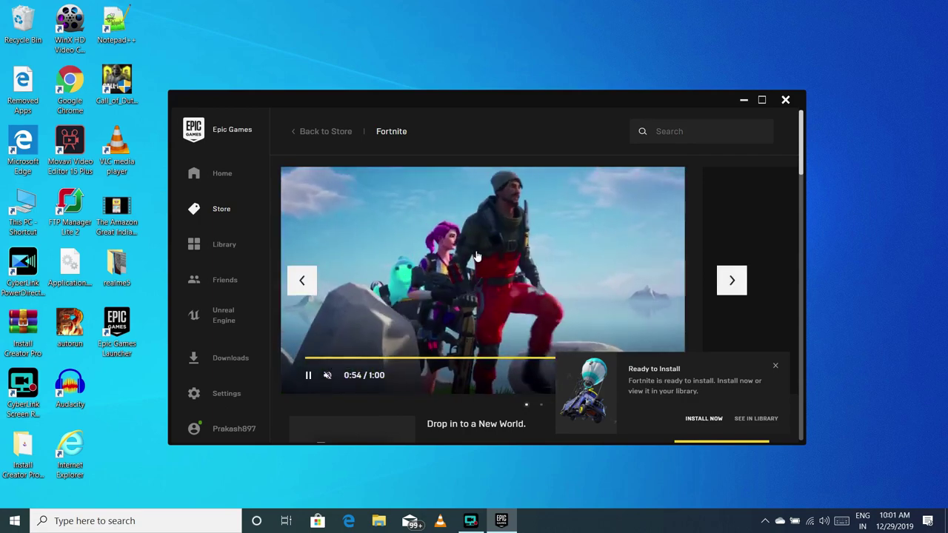
pyautogui.scroll(-3, 476, 255)
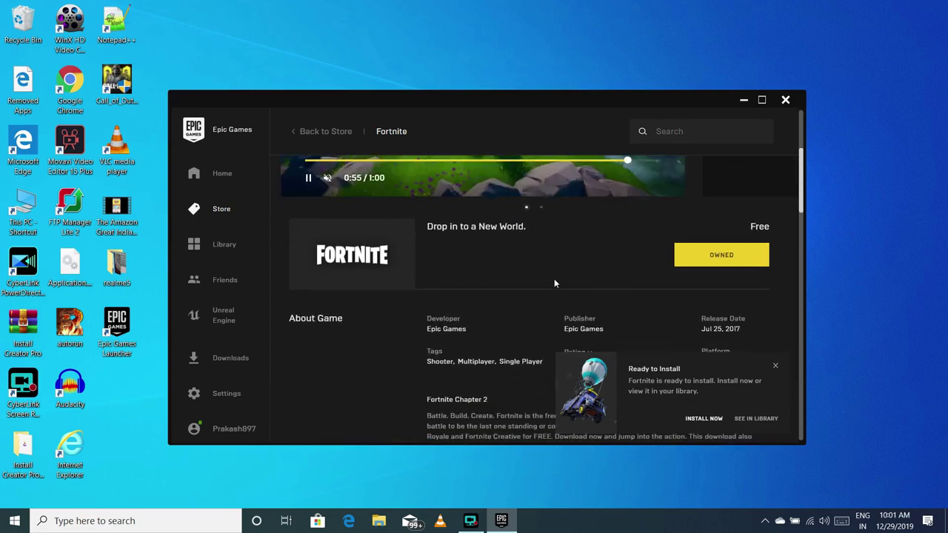
pyautogui.click(308, 179)
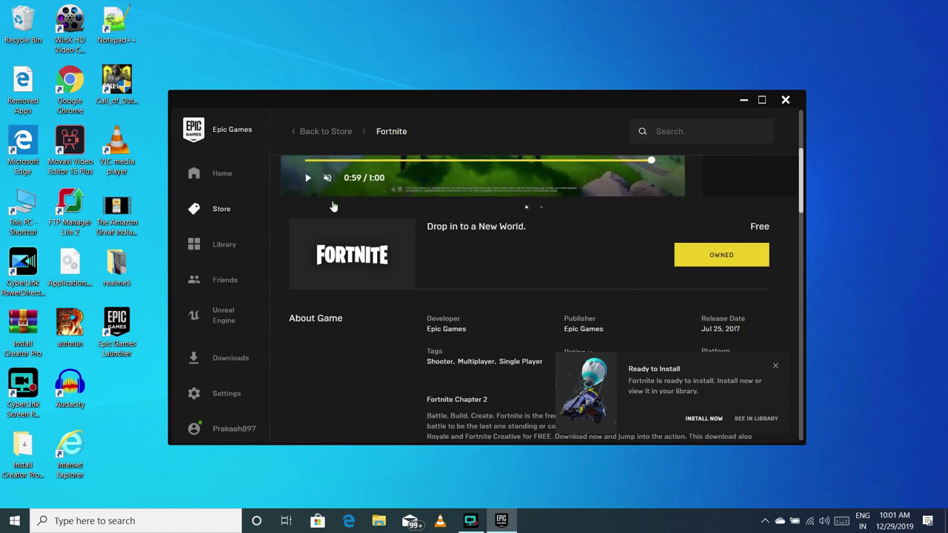
pyautogui.click(696, 420)
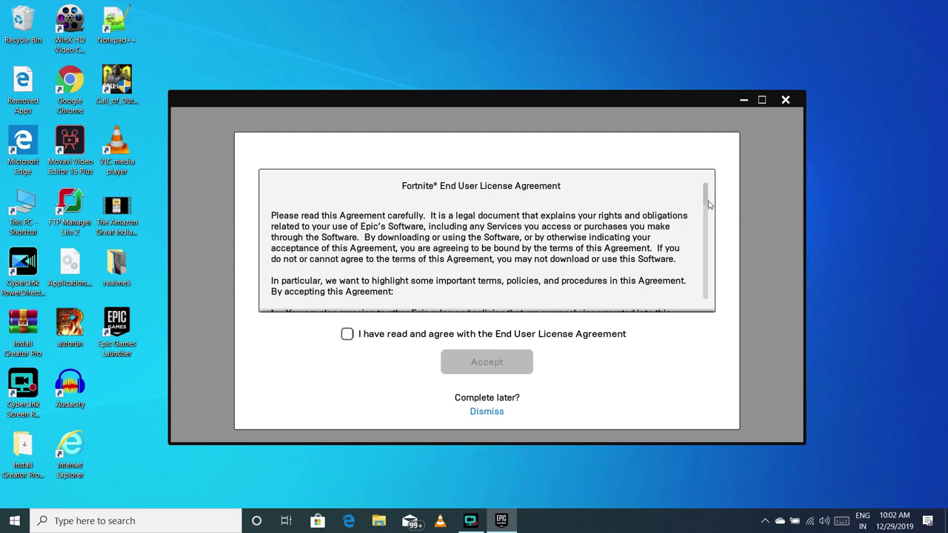
# Step: Go to the end of the Fortnite End User License Agreement, agree to it and accept
pyautogui.moveTo(707, 201); pyautogui.dragTo(720, 312)
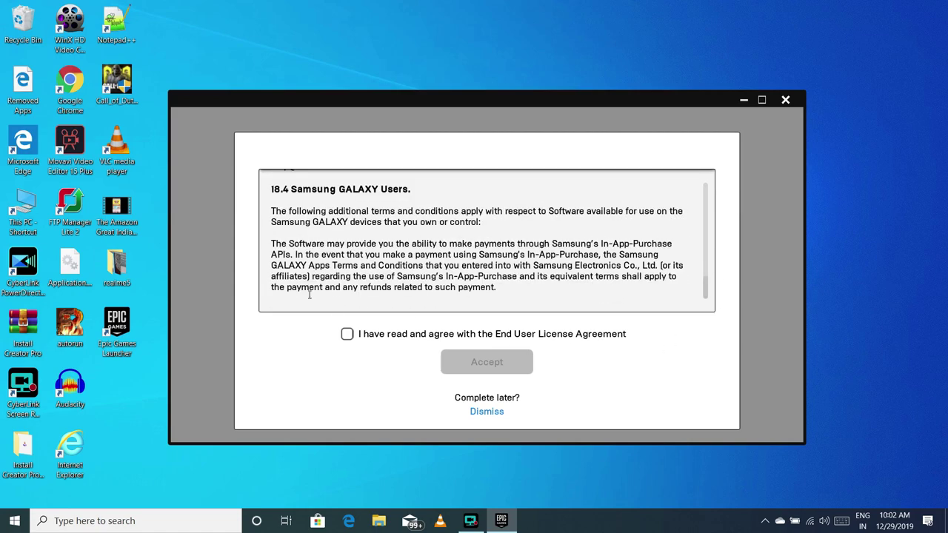
pyautogui.click(346, 333)
pyautogui.click(489, 362)
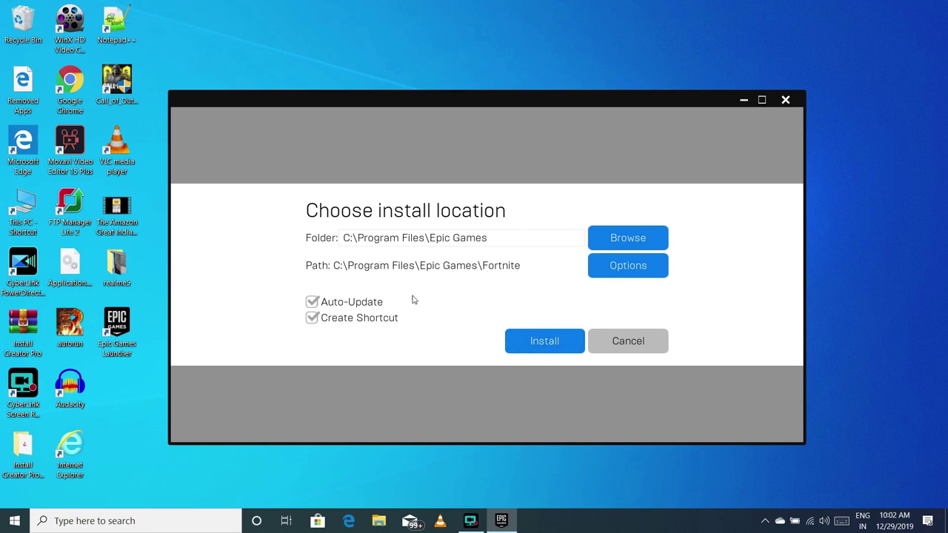
# Step: Try to install Fortnite in C:\Program Files\Epic Games with Auto-Update and Create Shortcut enabled, and dismiss the install notice
pyautogui.click(547, 347)
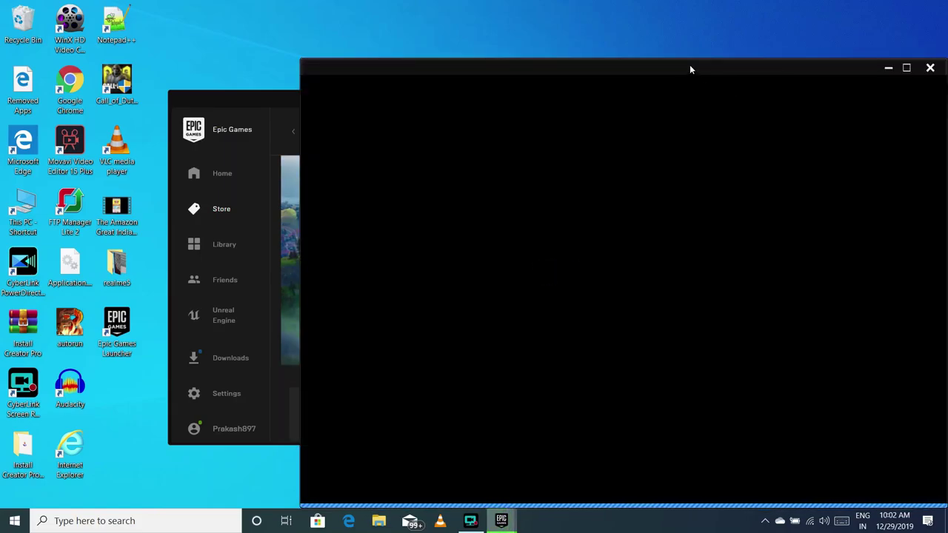
pyautogui.moveTo(690, 64); pyautogui.dragTo(556, 33)
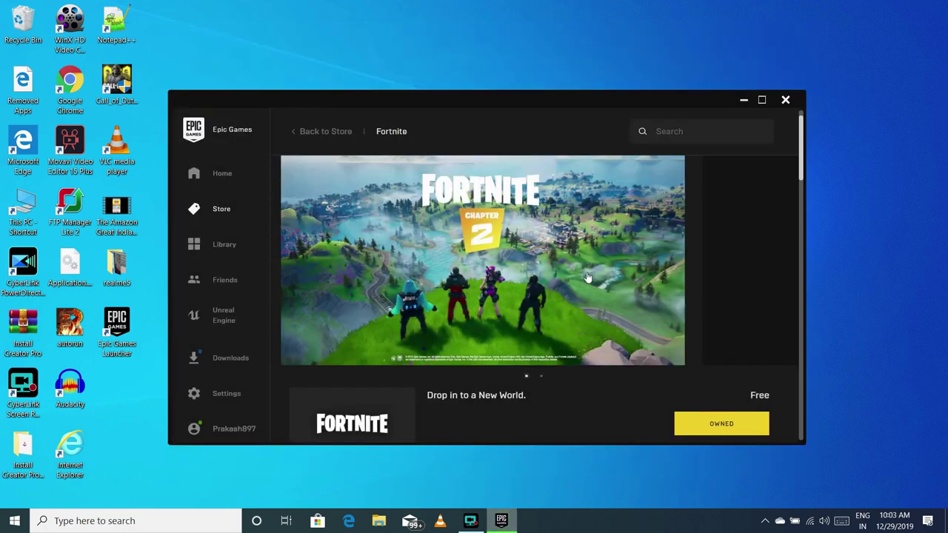
pyautogui.moveTo(428, 244)
pyautogui.scroll(-2, 428, 244)
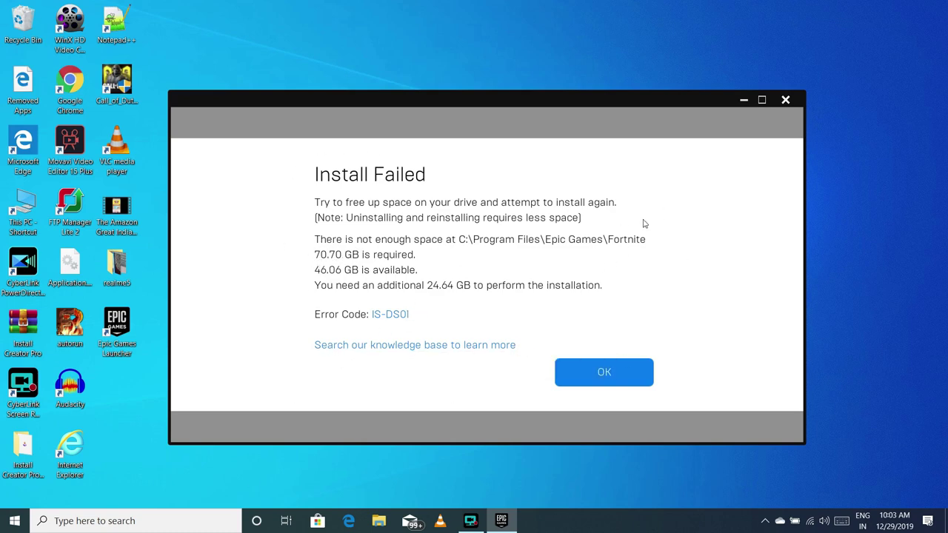
pyautogui.click(593, 368)
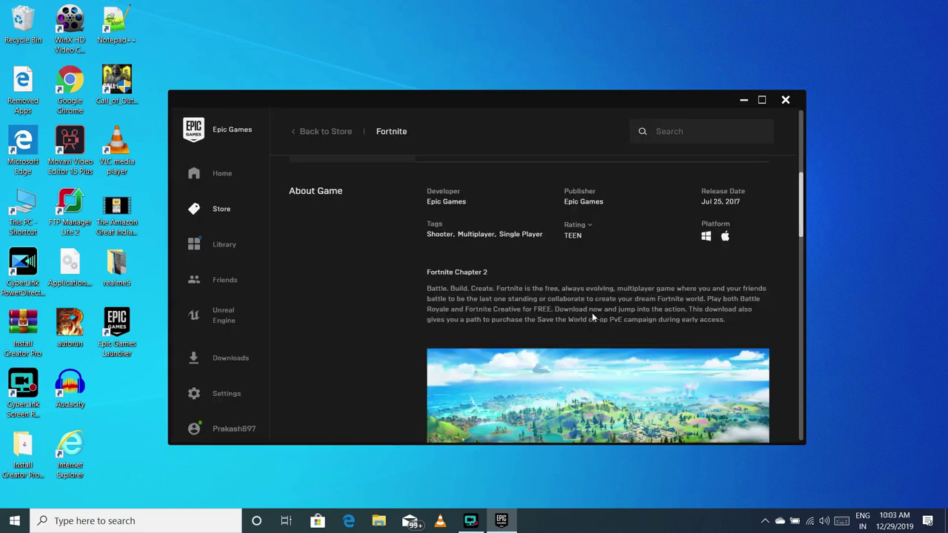
pyautogui.scroll(-5, 592, 314)
pyautogui.scroll(5, 562, 305)
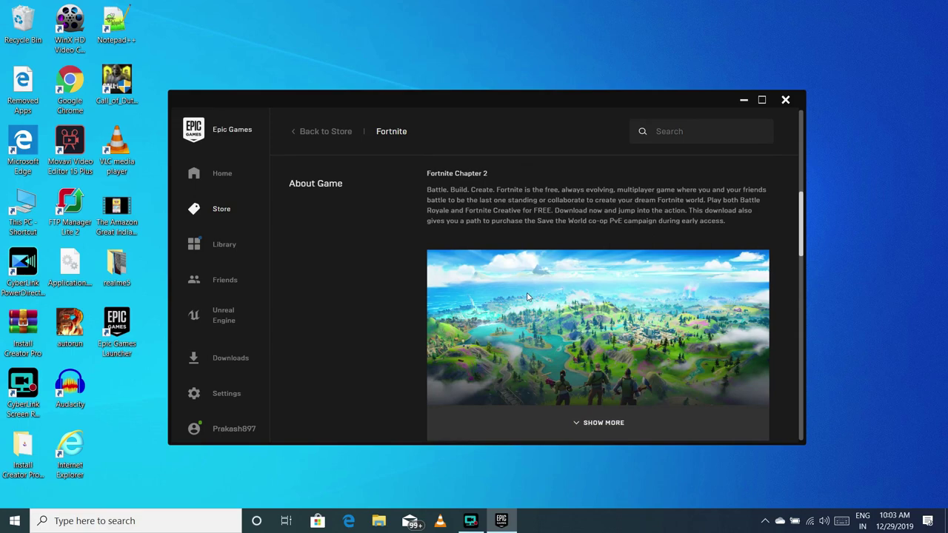
pyautogui.scroll(2, 527, 297)
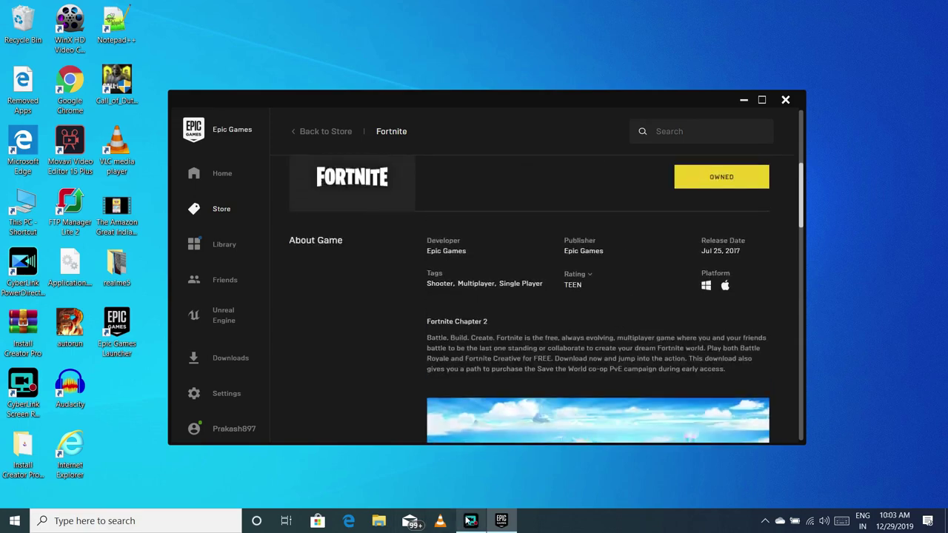
pyautogui.click(470, 520)
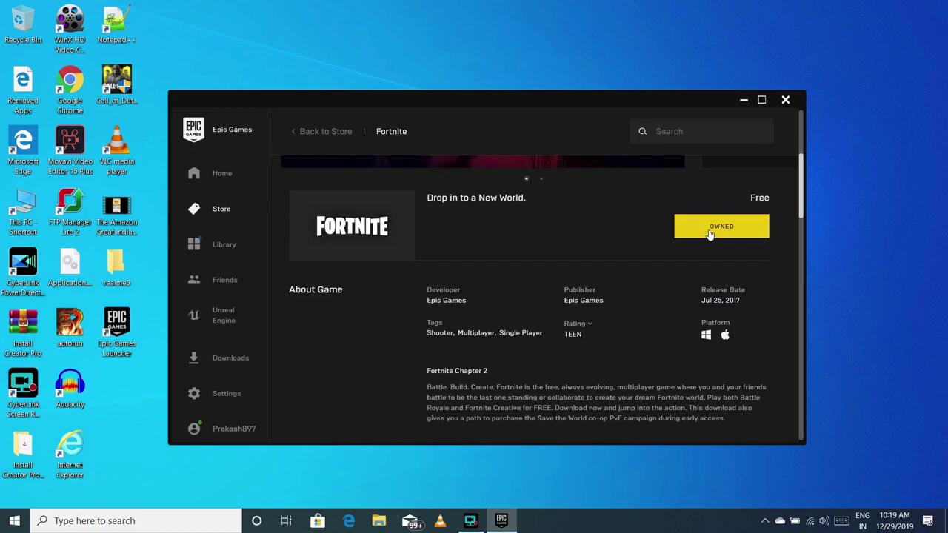
# Step: Go from the owned Fortnite store page to the game's library entry and pause its installation
pyautogui.click(709, 234)
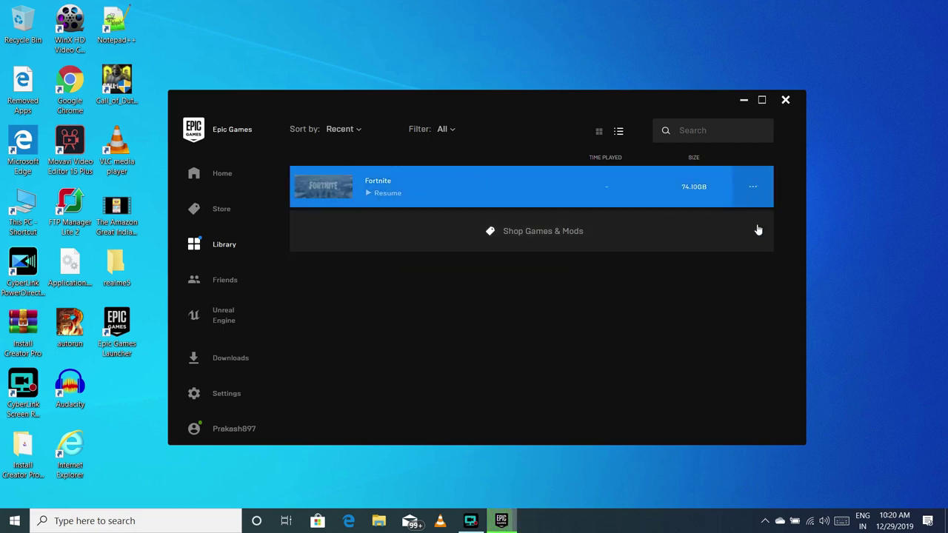
pyautogui.doubleClick(513, 231)
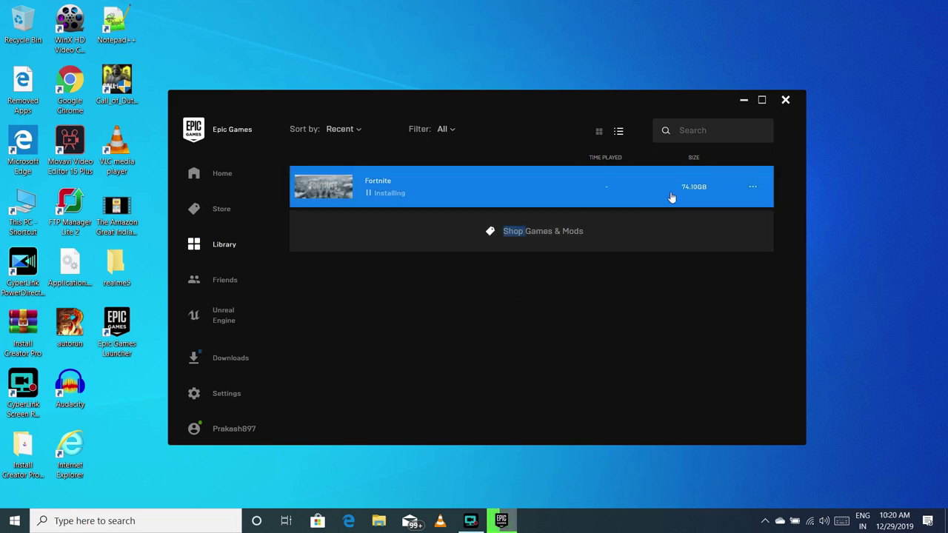
pyautogui.click(368, 194)
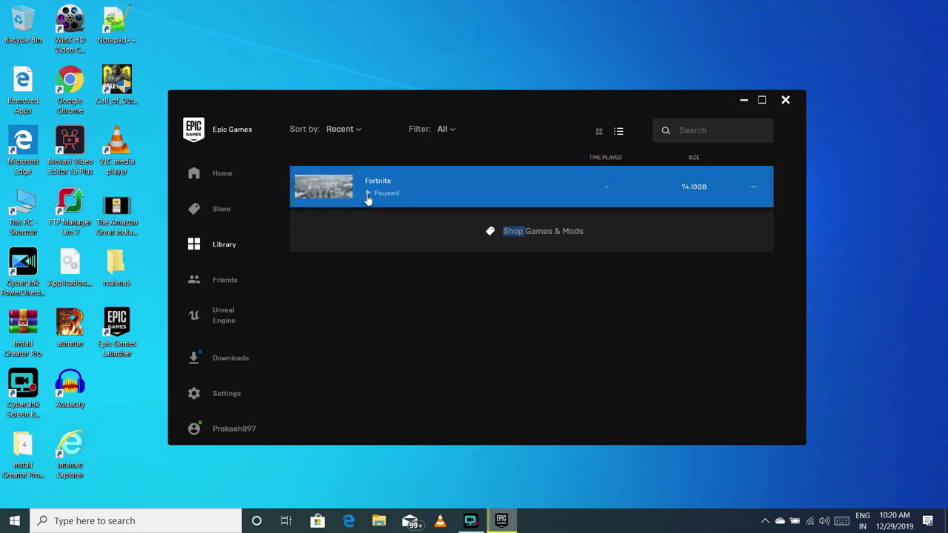
# Step: Check the extra options of Fortnite's library entry and resume its paused installation from the downloads list
pyautogui.click(753, 186)
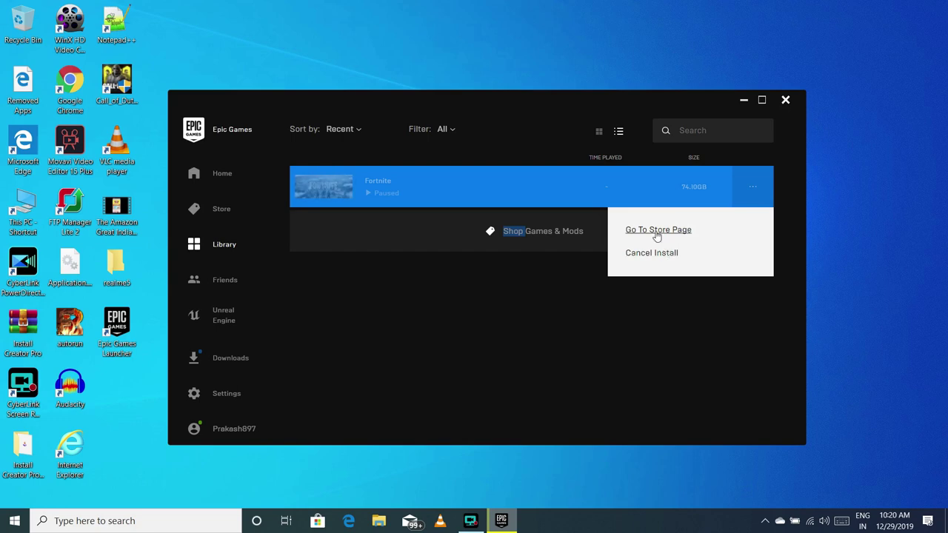
pyautogui.click(661, 265)
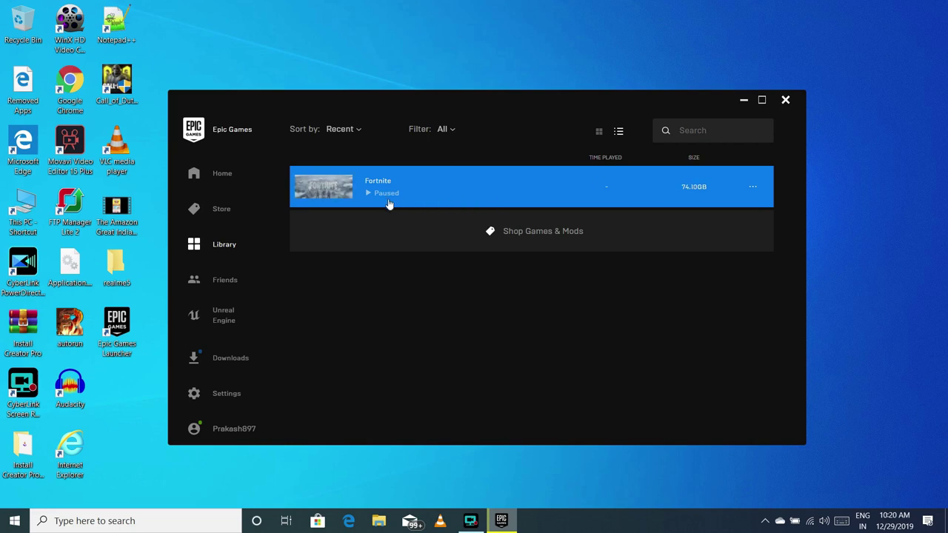
pyautogui.click(231, 357)
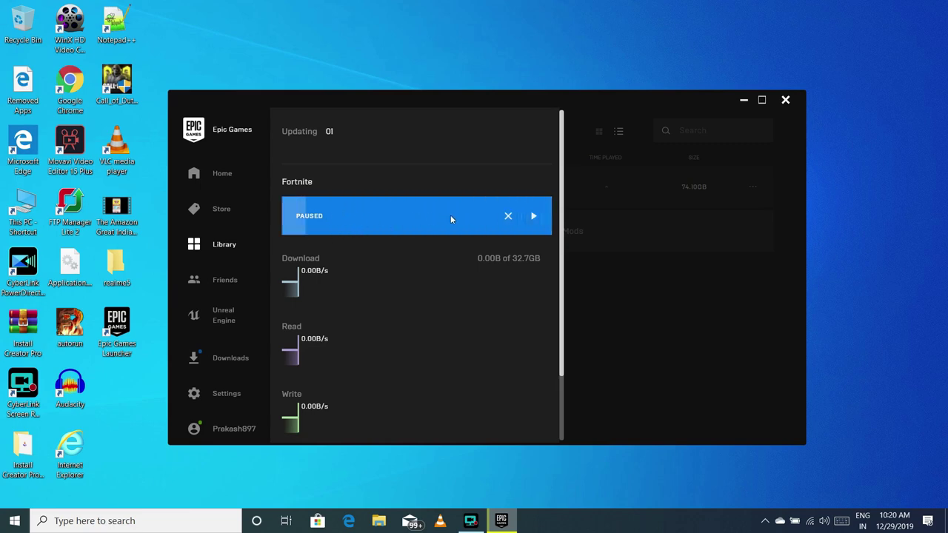
pyautogui.click(528, 231)
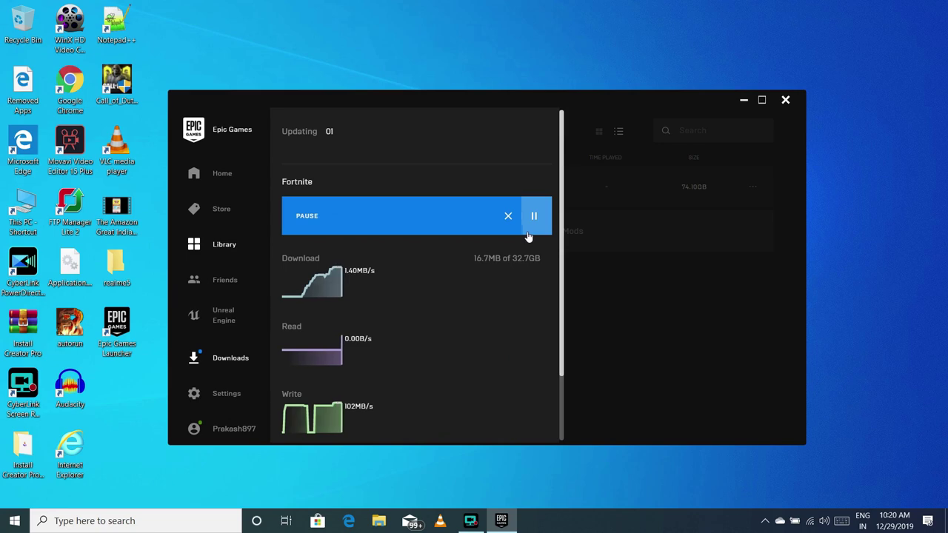
# Step: Close the downloads list and view the home, store and library pages
pyautogui.click(595, 203)
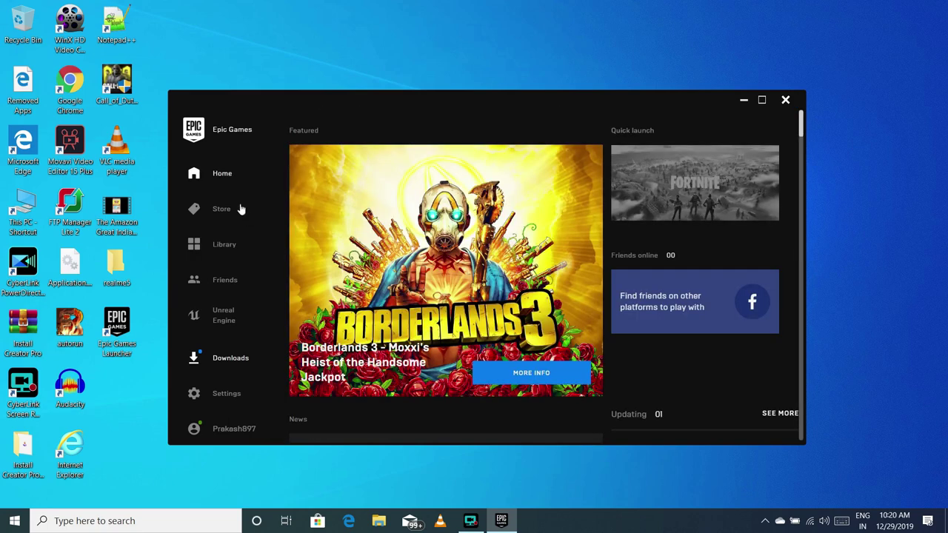
pyautogui.click(235, 204)
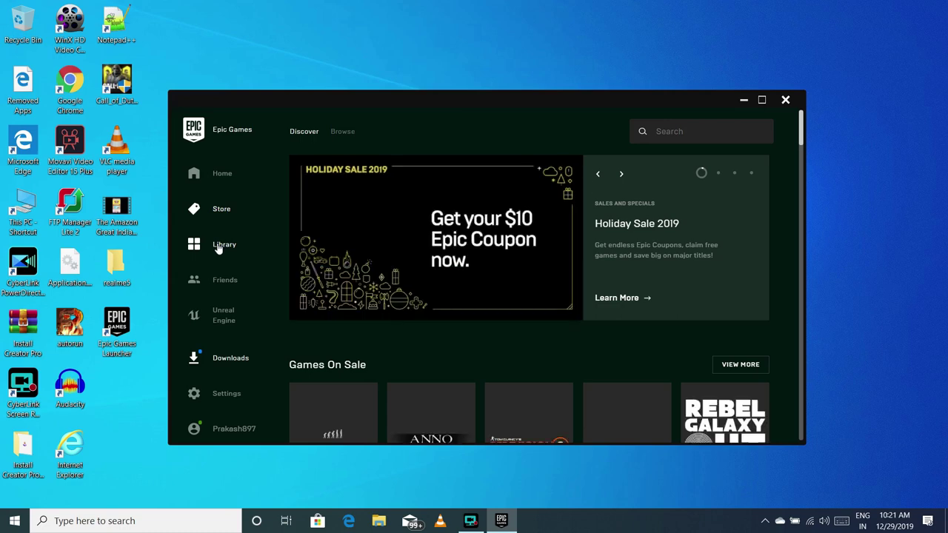
pyautogui.click(219, 249)
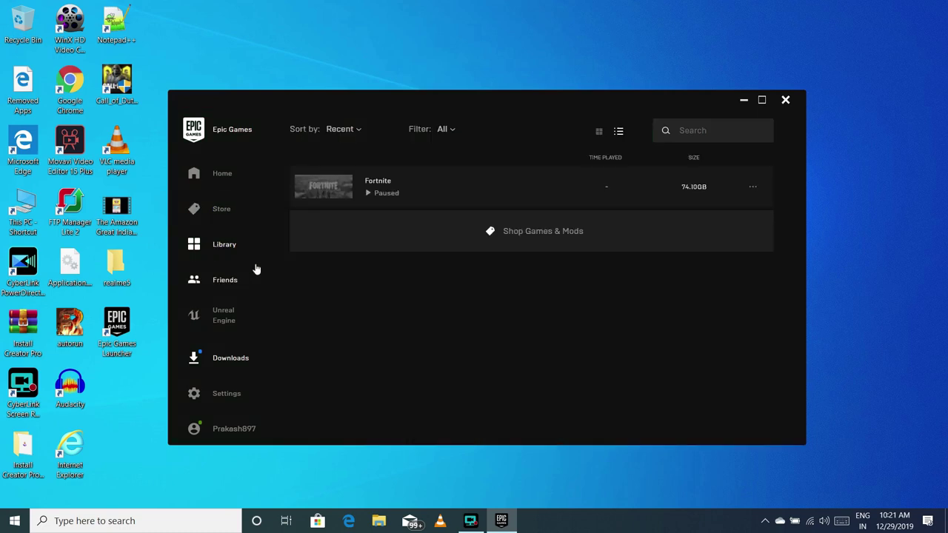